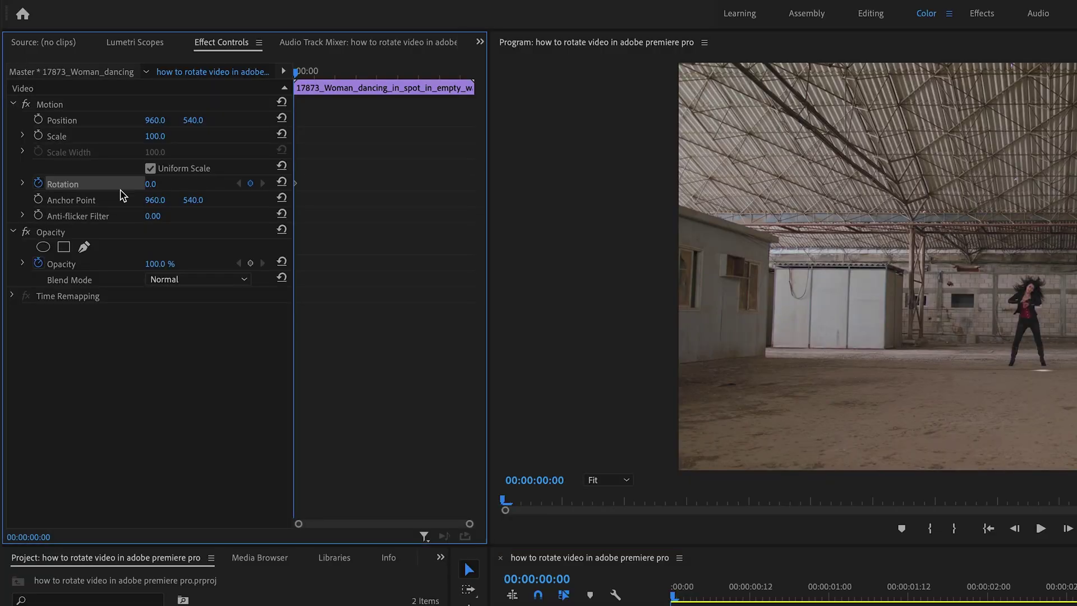
# - Set the clip's Rotation to 180° at its start and play it forward
pyautogui.click(150, 184)
pyautogui.write('180')
pyautogui.press('Return')
pyautogui.press('space')
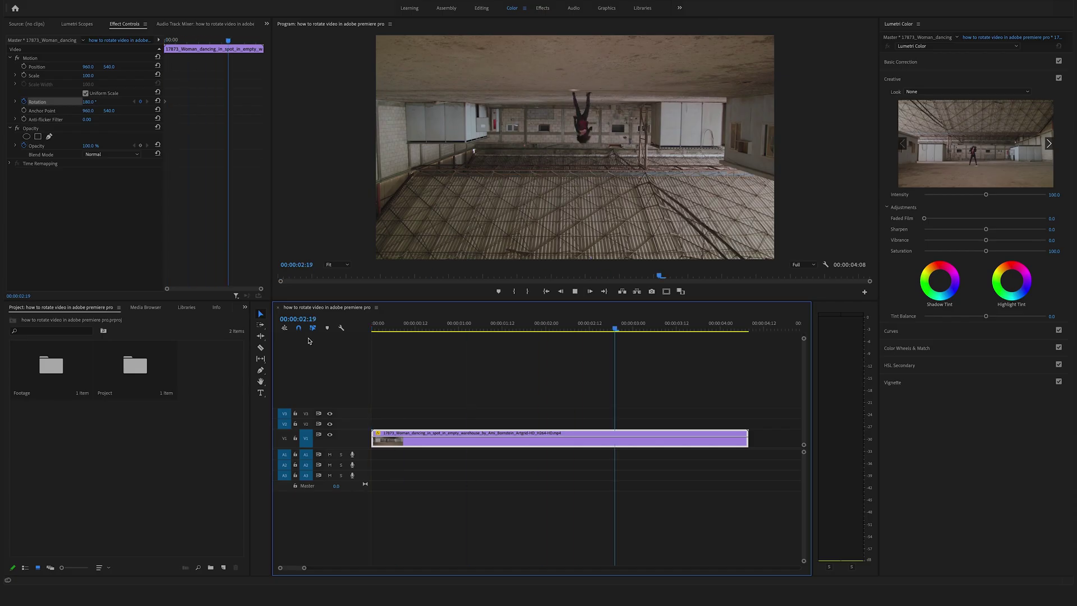
pyautogui.press('space')
# - Set Rotation to 0° at 00:00:03:01 and scrub back through the rotation
pyautogui.click(151, 184)
pyautogui.write('0')
pyautogui.moveTo(635, 328); pyautogui.dragTo(505, 336)
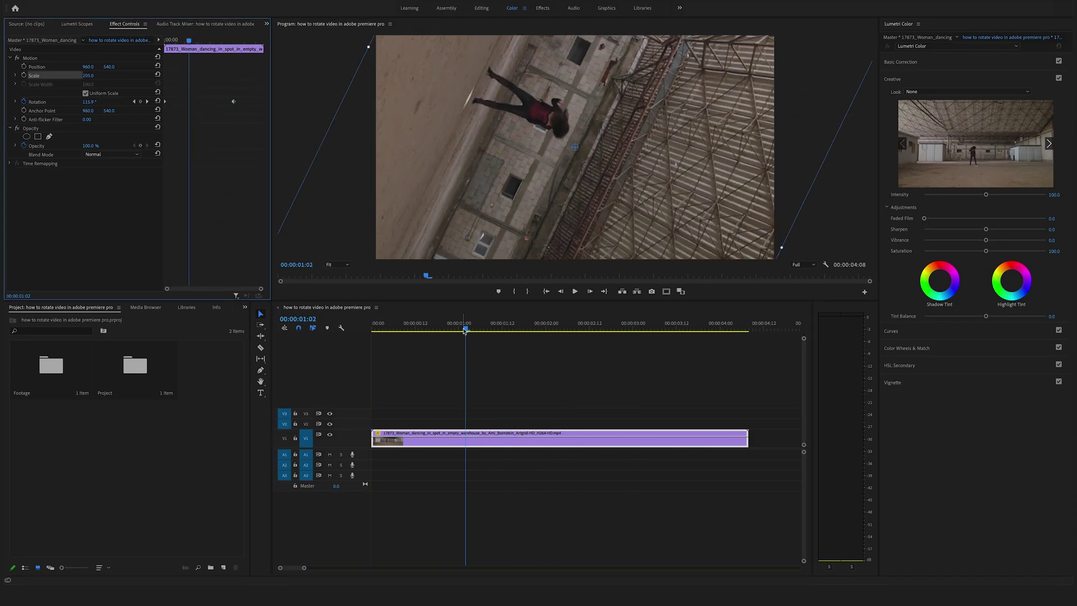
# - Change the Scale at 00:00:03:01, turn on Scale keyframing, and play the animation from the clip's start
pyautogui.moveTo(464, 331); pyautogui.dragTo(520, 378)
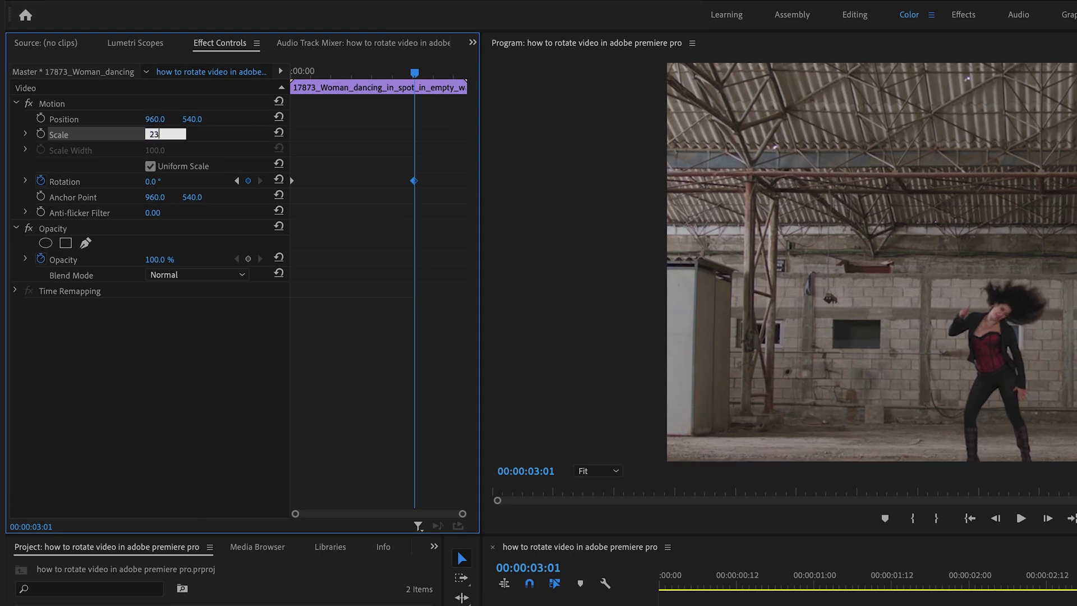
pyautogui.write('0')
pyautogui.click(40, 134)
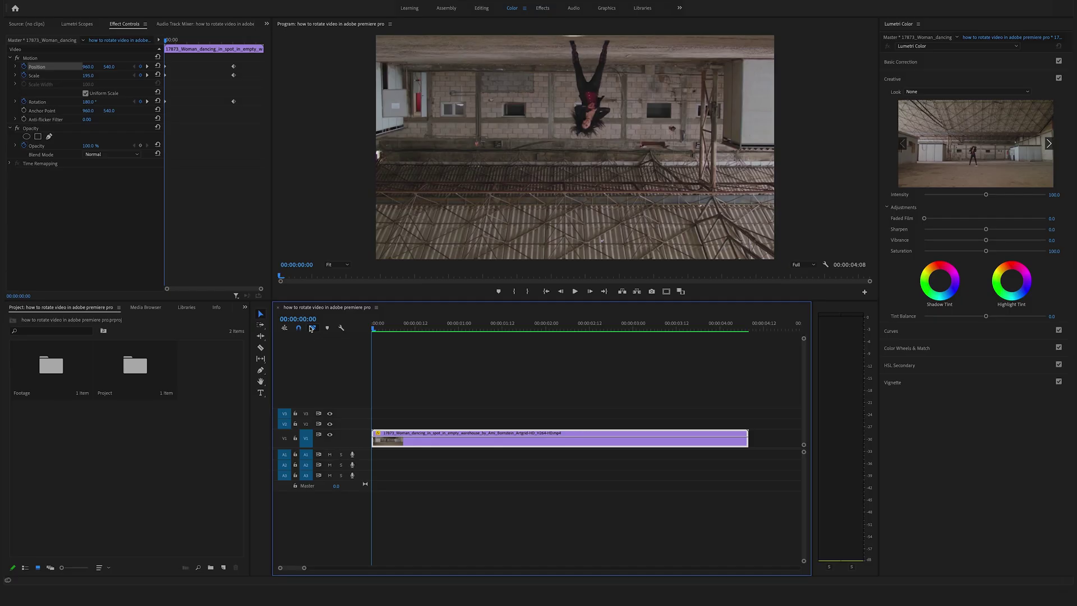
pyautogui.press('space')
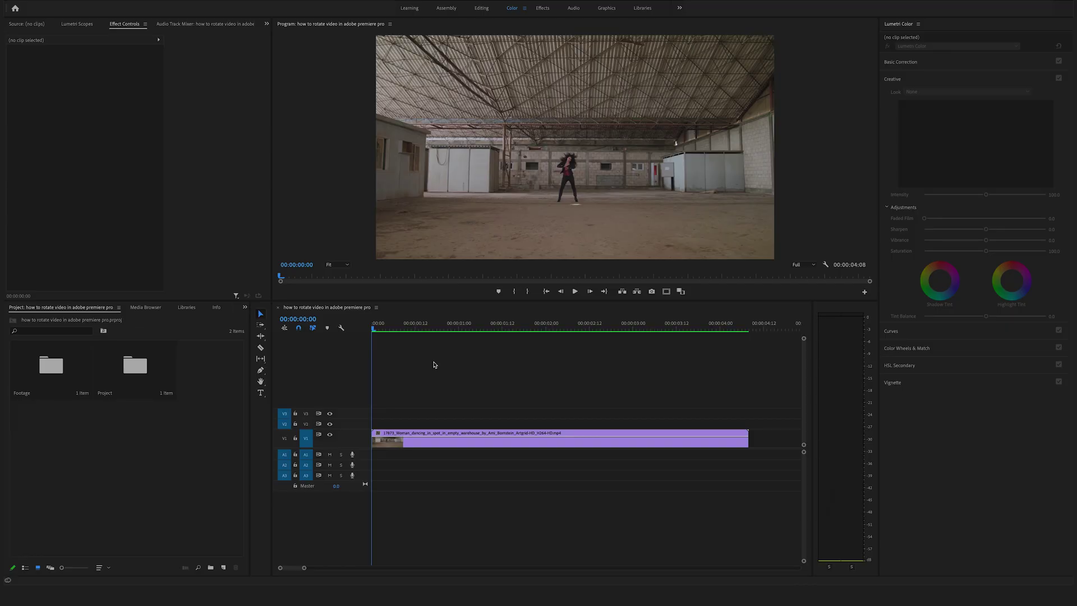
# - Play the unrotated dancing clip in the sequence to review the footage
pyautogui.click(373, 332)
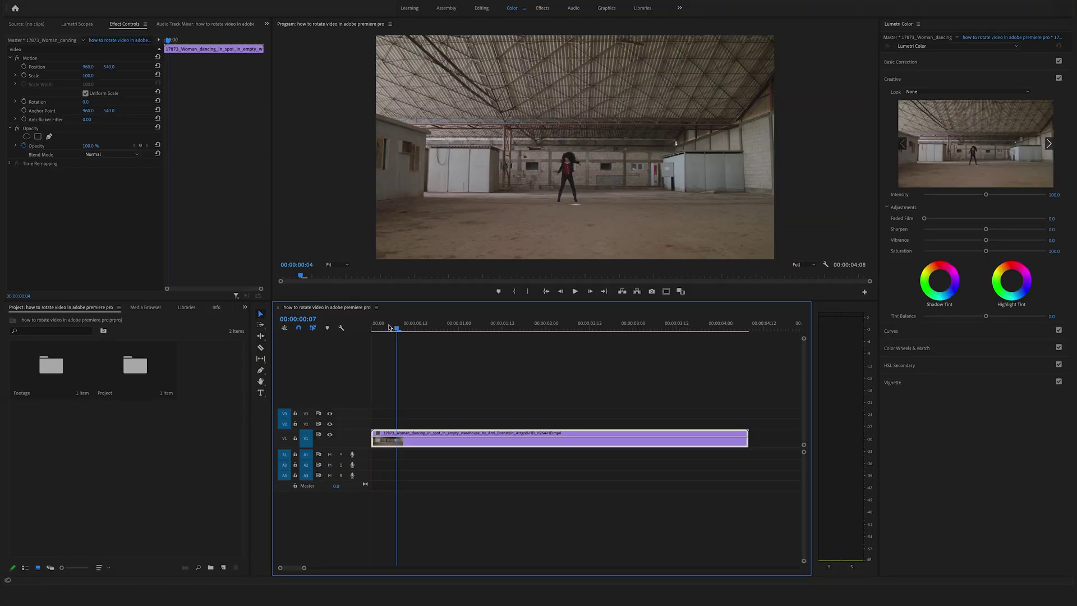
pyautogui.press('space')
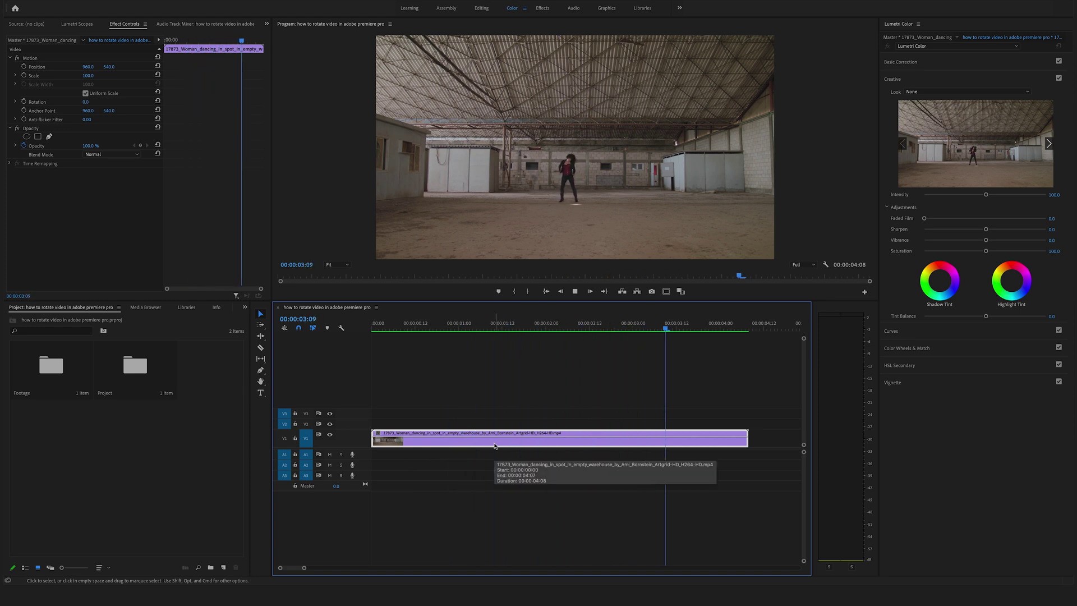
pyautogui.click(441, 332)
# - Turn on Rotation keyframing at the clip's start and set Rotation to 180°
pyautogui.press('Home')
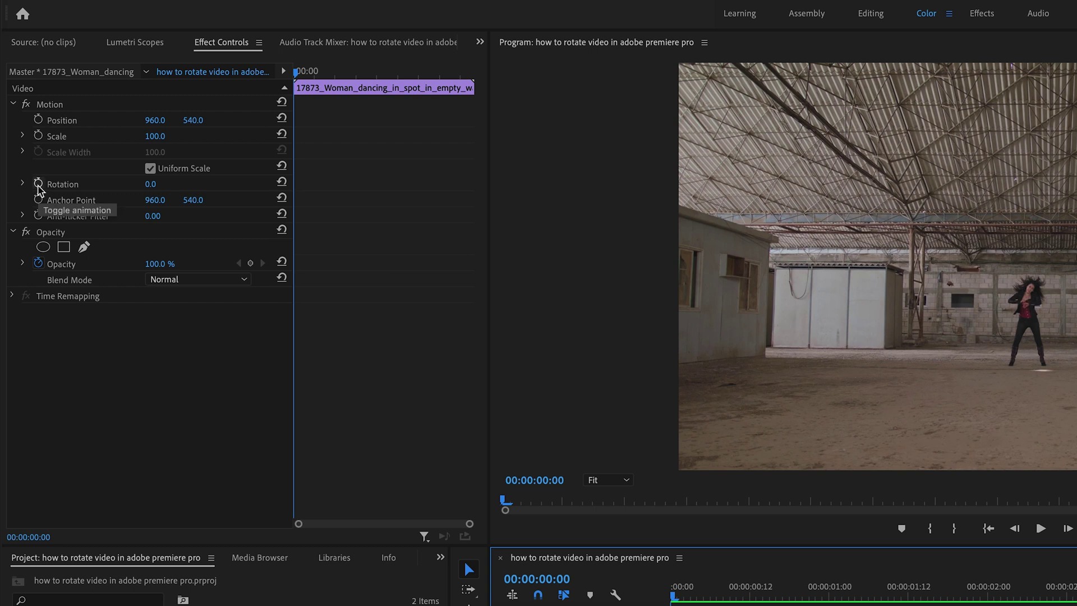
pyautogui.click(38, 186)
pyautogui.click(175, 187)
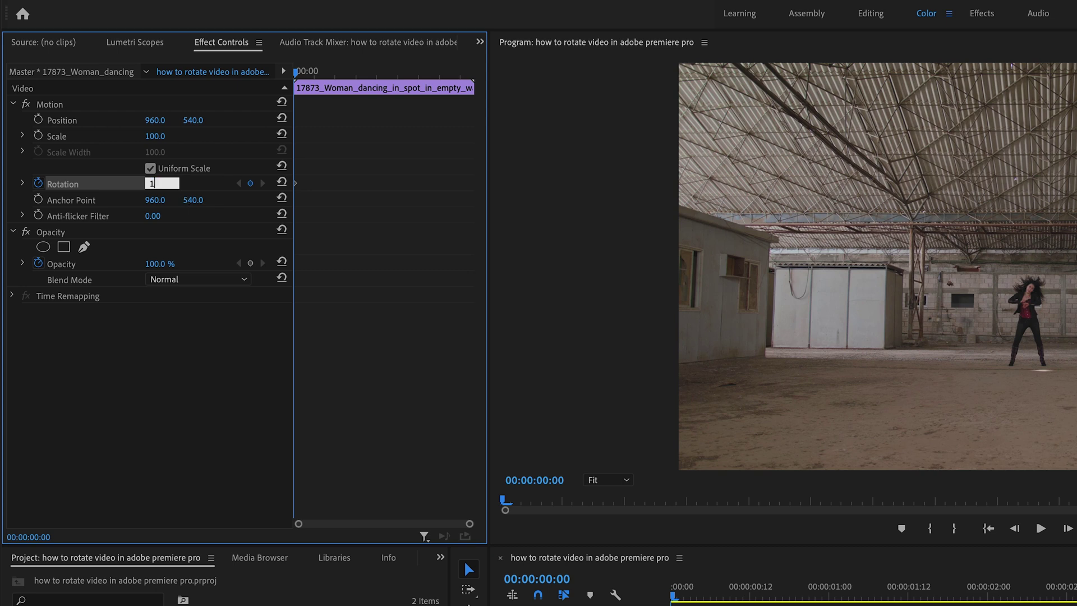
pyautogui.write('180')
pyautogui.press('Return')
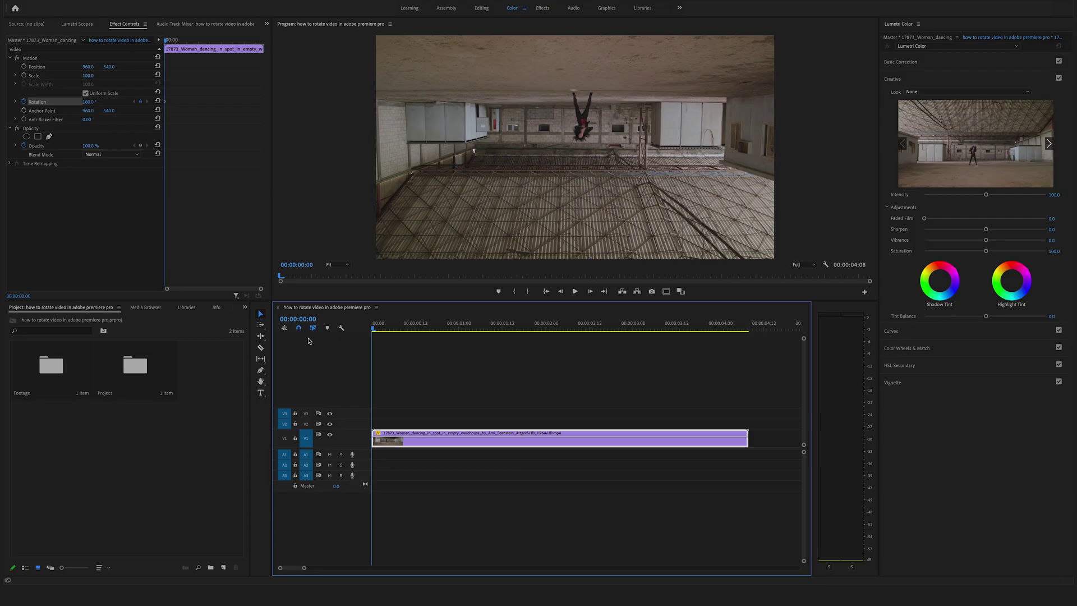
# - Play ahead to 00:00:03:01 and set Rotation to 0° there
pyautogui.press('space')
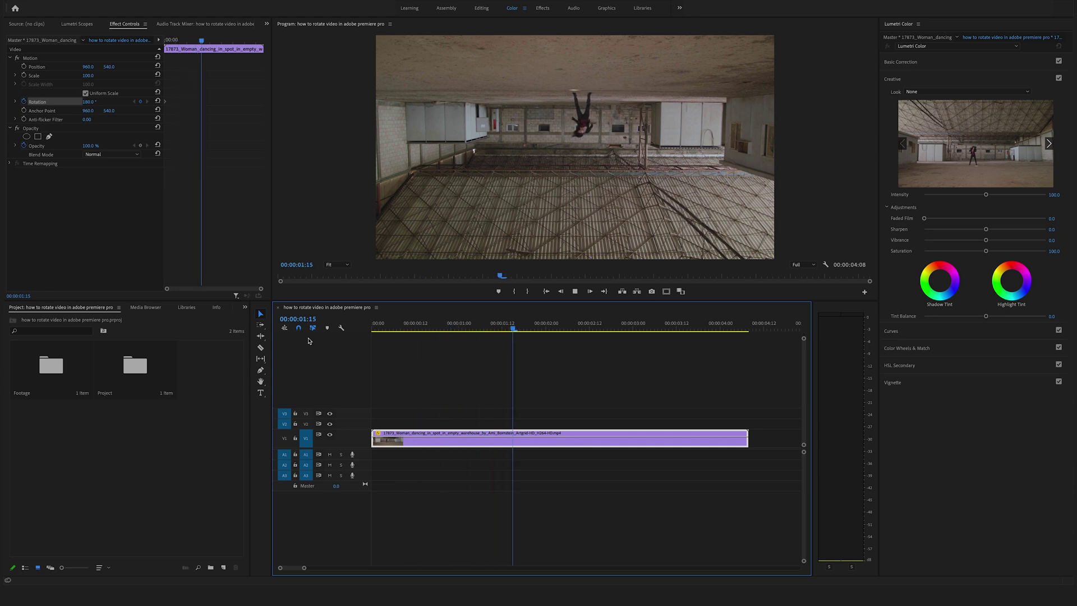
pyautogui.press('space')
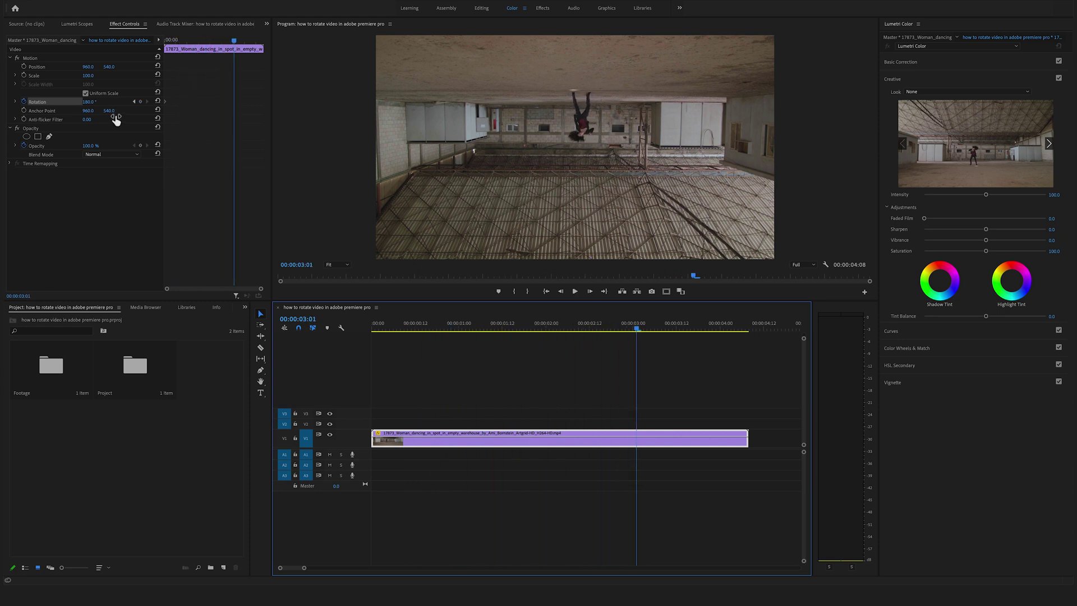
pyautogui.click(94, 110)
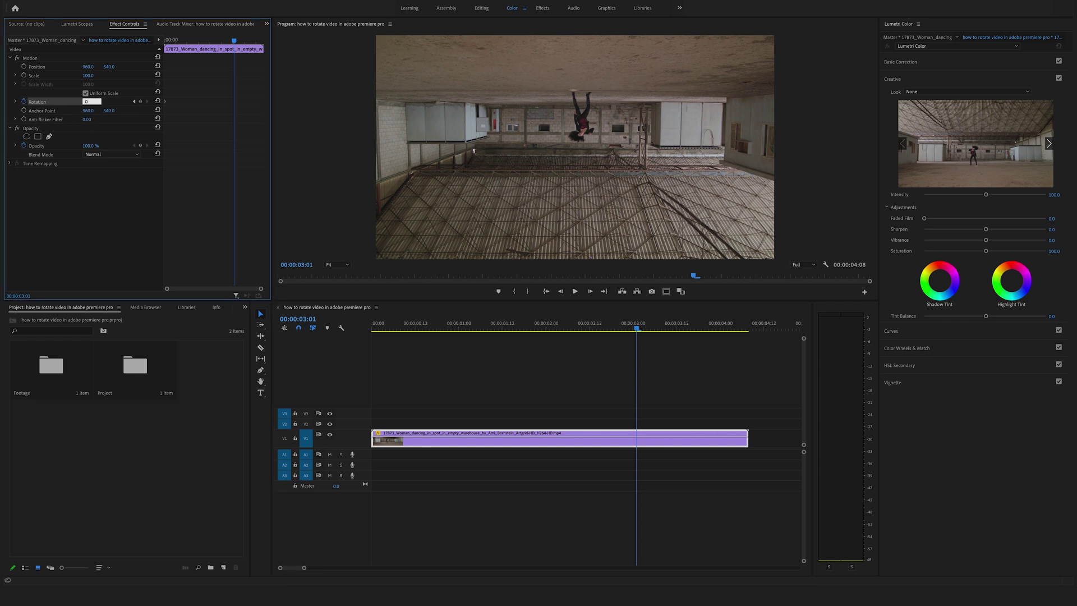
pyautogui.press('Return')
# - Enlarge the clip to a Scale of 205 to cover the black edges during the rotation, checking around 00:00:01:02
pyautogui.moveTo(636, 329); pyautogui.dragTo(507, 350)
pyautogui.click(88, 101)
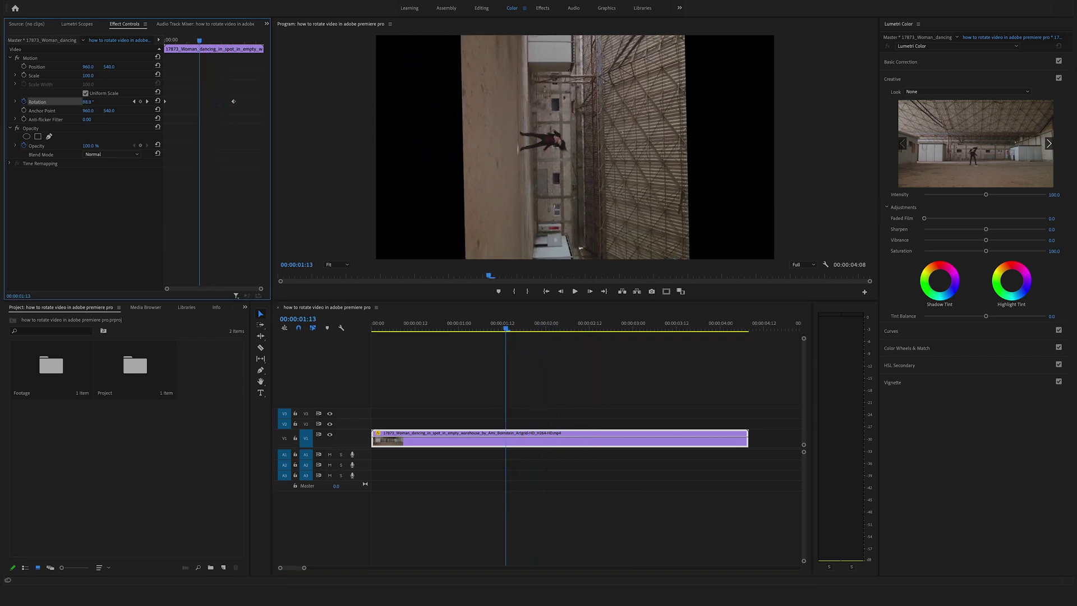
pyautogui.click(82, 77)
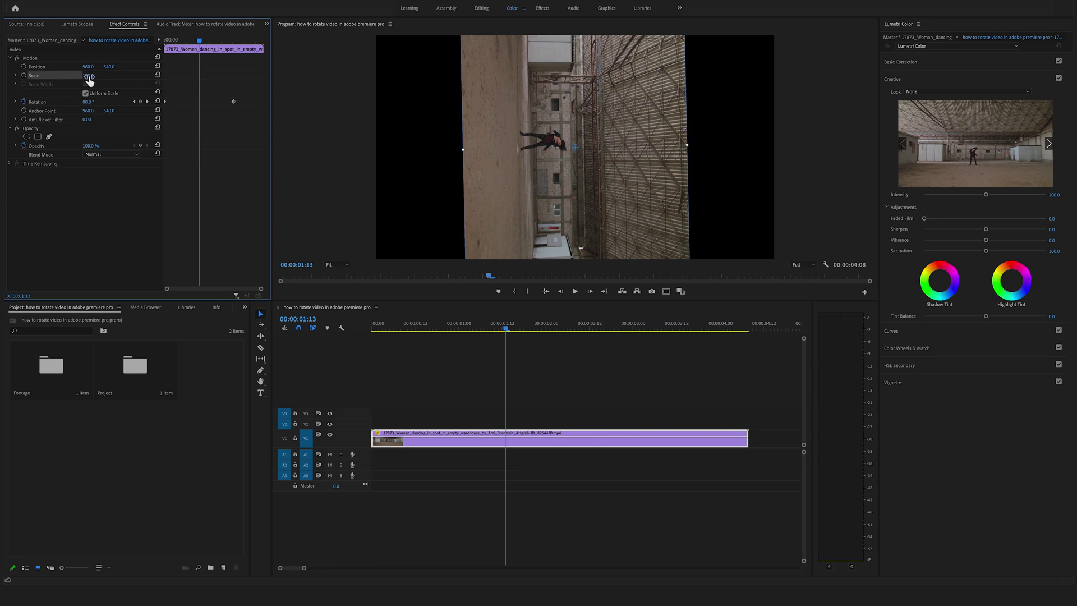
pyautogui.moveTo(89, 81); pyautogui.dragTo(138, 81)
pyautogui.moveTo(553, 329); pyautogui.dragTo(466, 340)
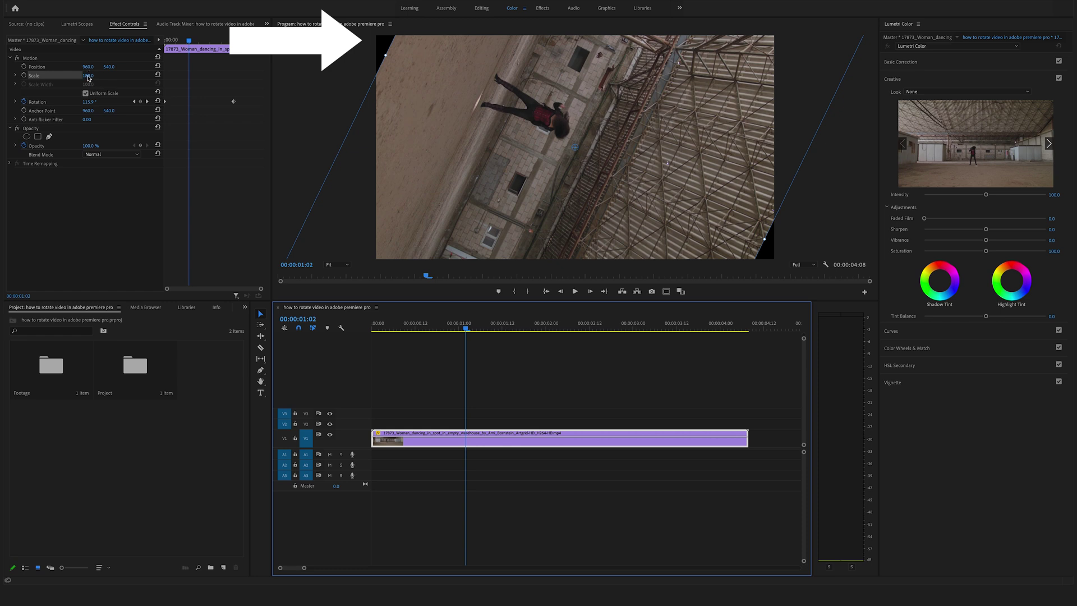
pyautogui.moveTo(88, 79); pyautogui.dragTo(97, 79)
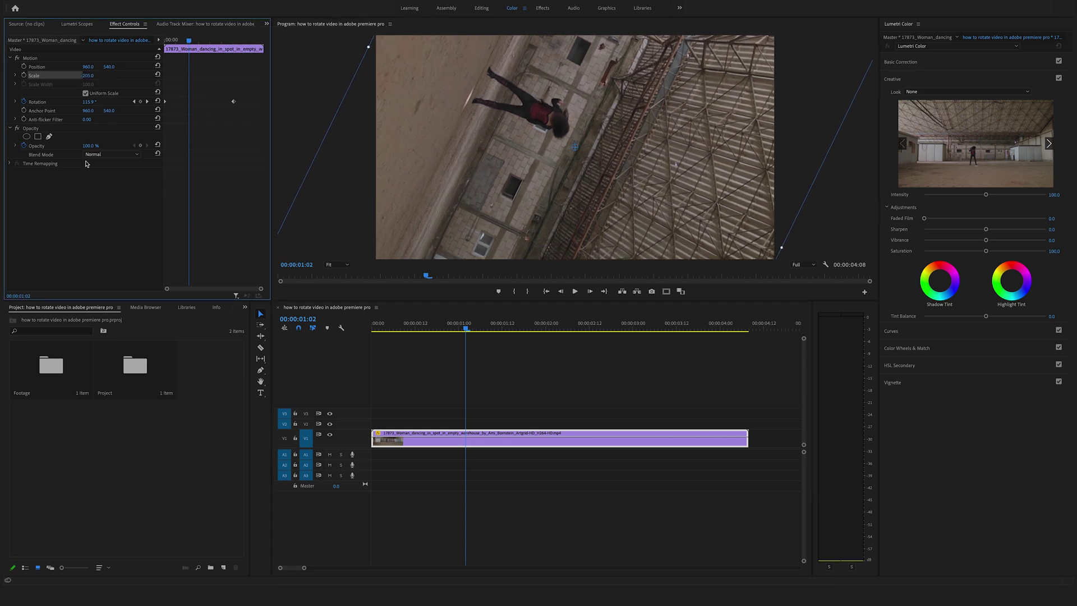
# - Play the rotating clip from the start and check that it fills the frame throughout the turn
pyautogui.moveTo(465, 329); pyautogui.dragTo(371, 331)
pyautogui.press('space')
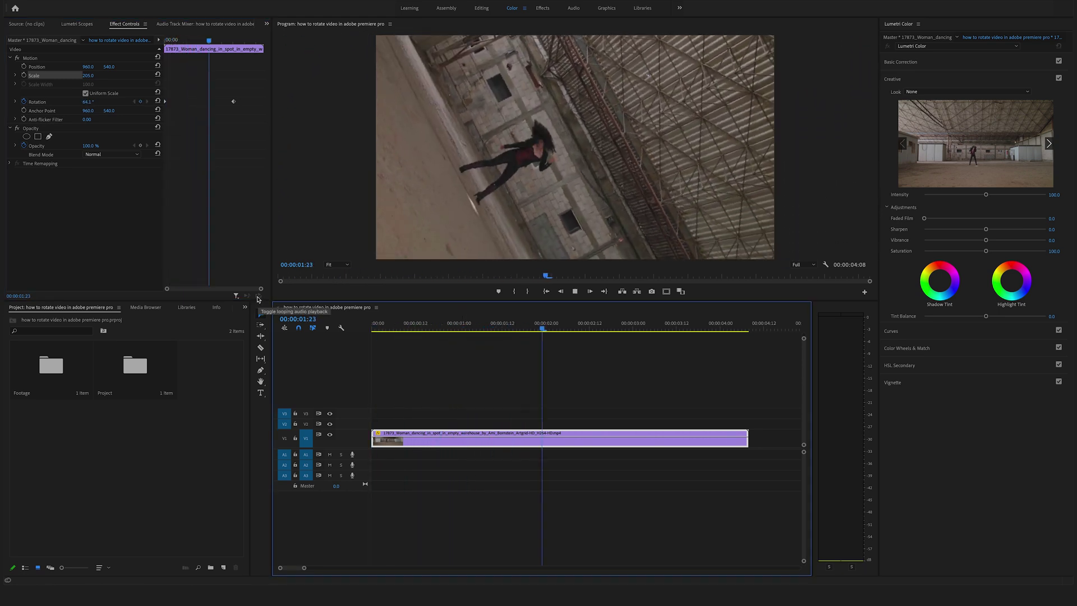
pyautogui.press('space')
pyautogui.moveTo(655, 329); pyautogui.dragTo(597, 353)
pyautogui.press('space')
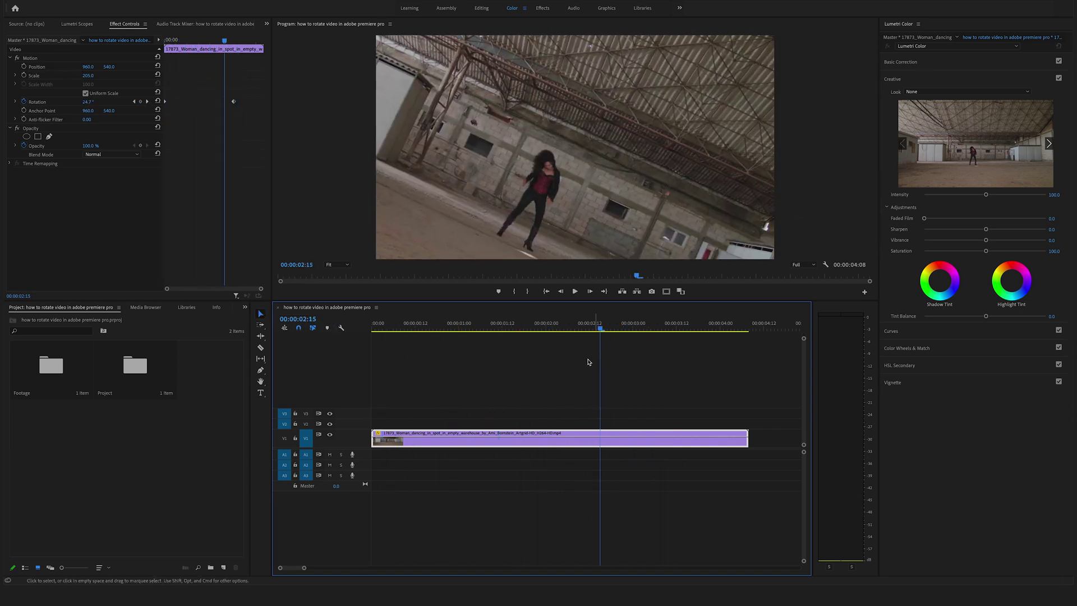
pyautogui.press('space')
pyautogui.press('Home')
pyautogui.press('space')
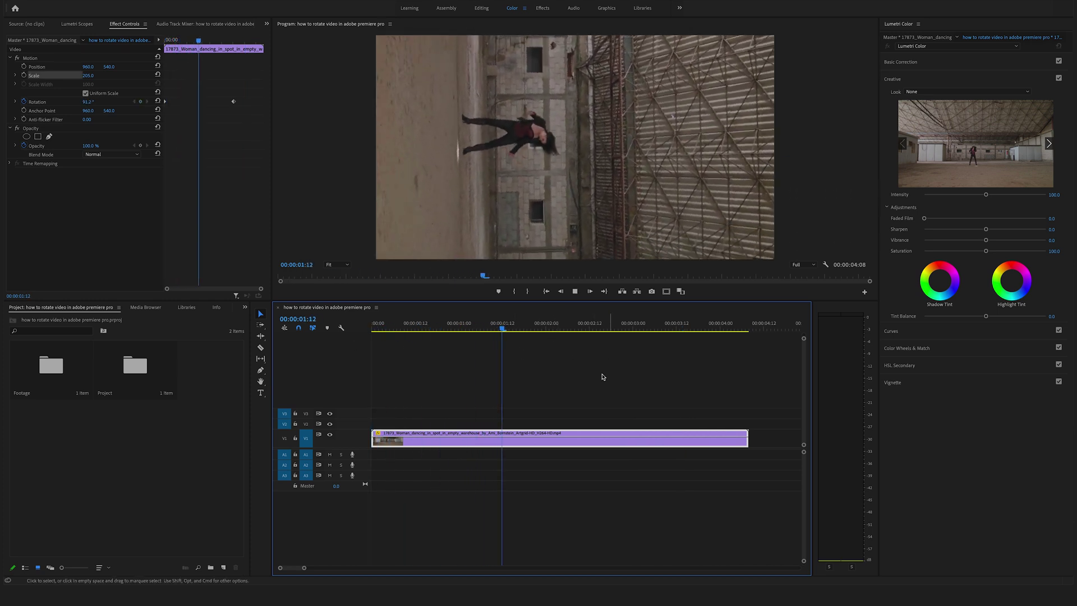
pyautogui.press('space')
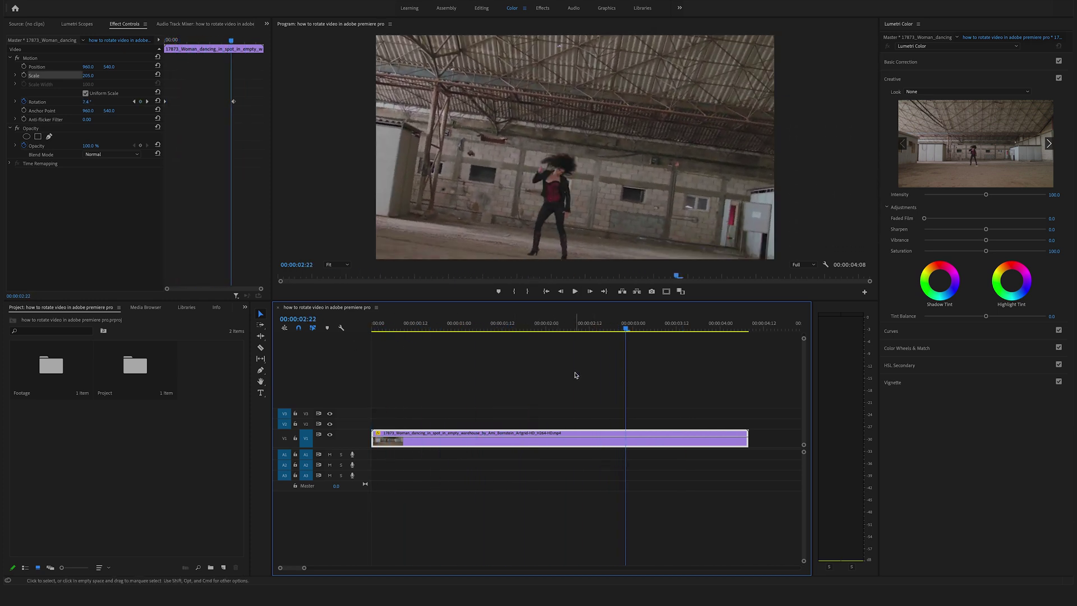
# - At 00:00:03:01, set Scale to 230 and turn on Scale keyframing
pyautogui.moveTo(230, 40); pyautogui.dragTo(235, 42)
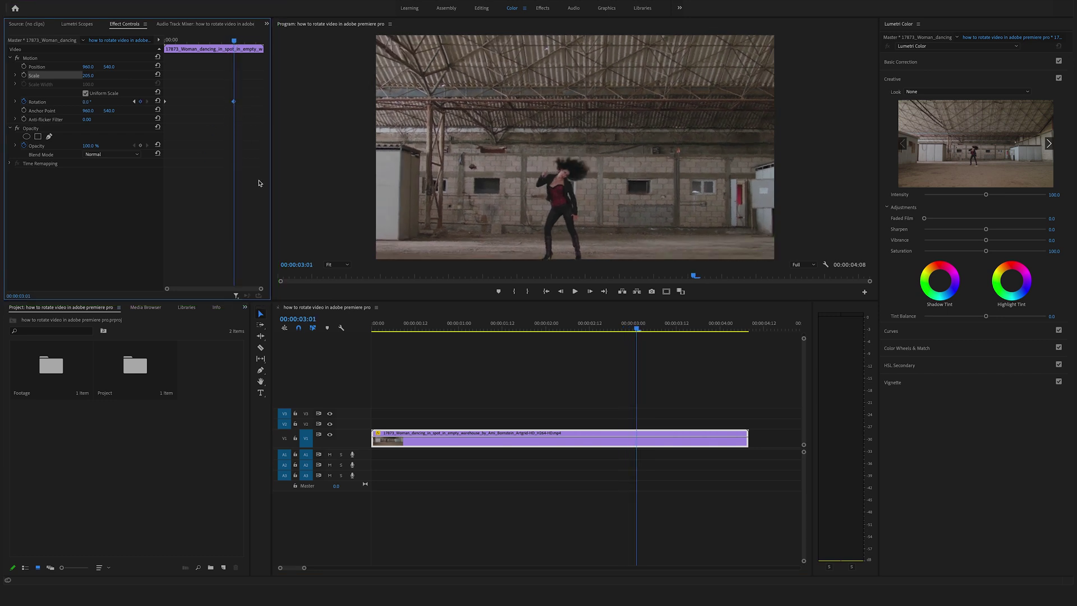
pyautogui.click(88, 75)
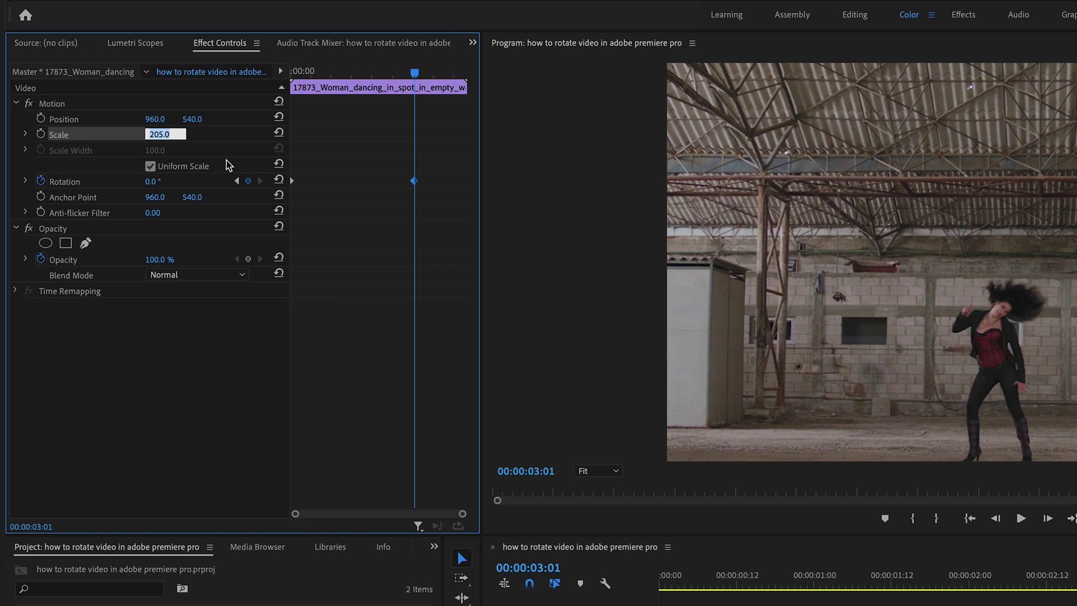
pyautogui.write('30')
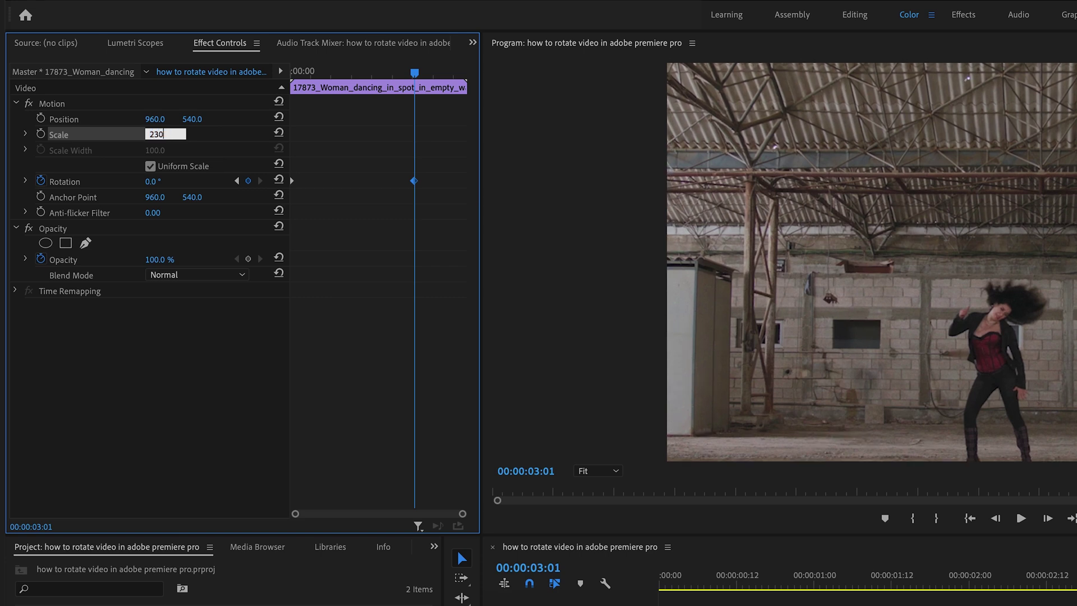
pyautogui.press('Return')
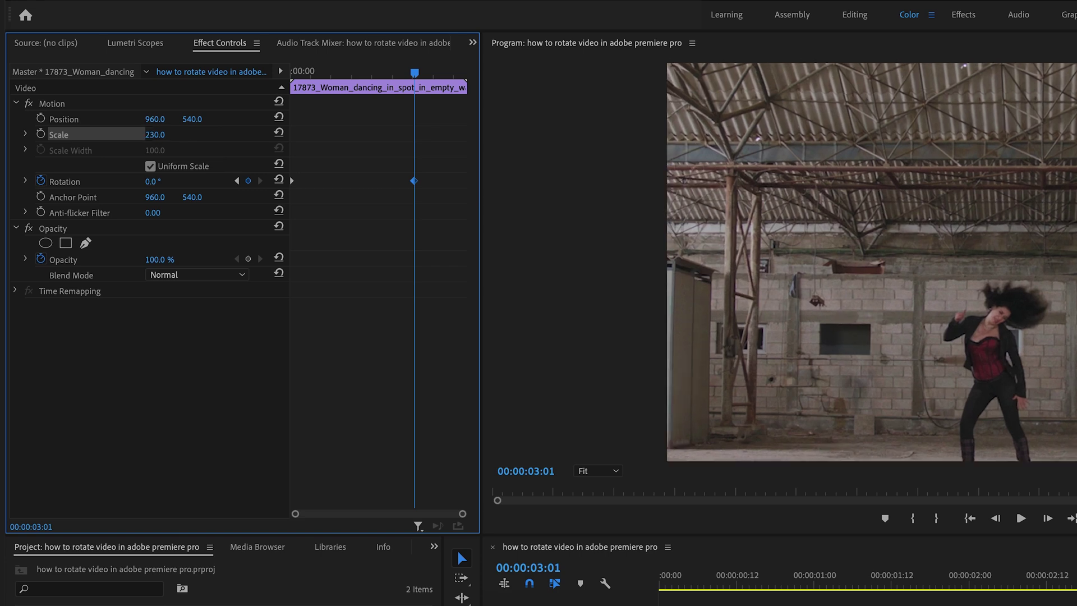
pyautogui.click(41, 135)
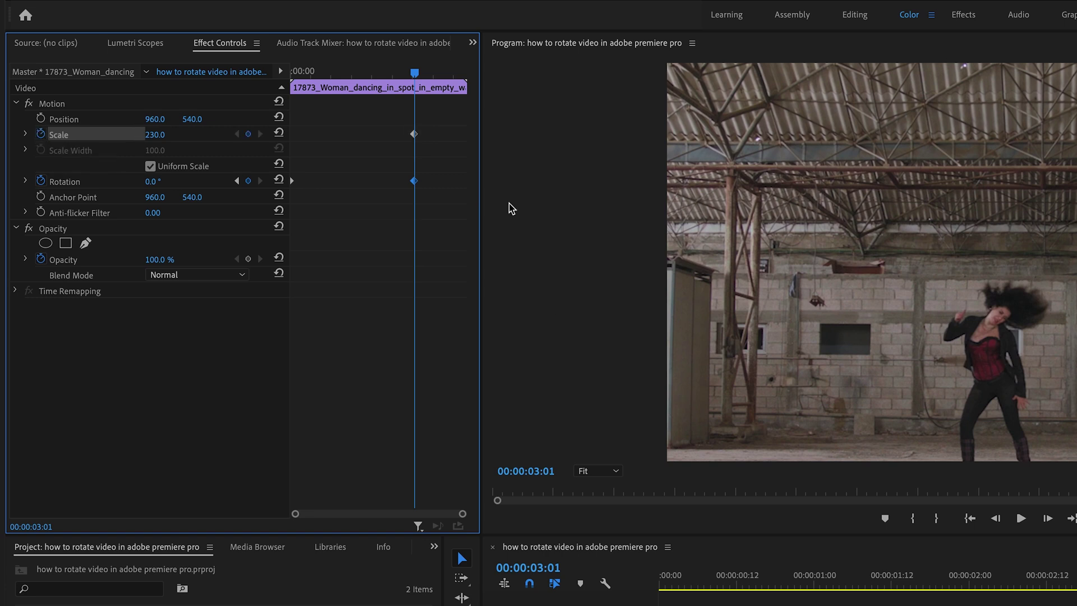
# - Set Scale to 190 at the clip's start and scrub through the rotation to check the frame edges
pyautogui.moveTo(415, 73); pyautogui.dragTo(257, 84)
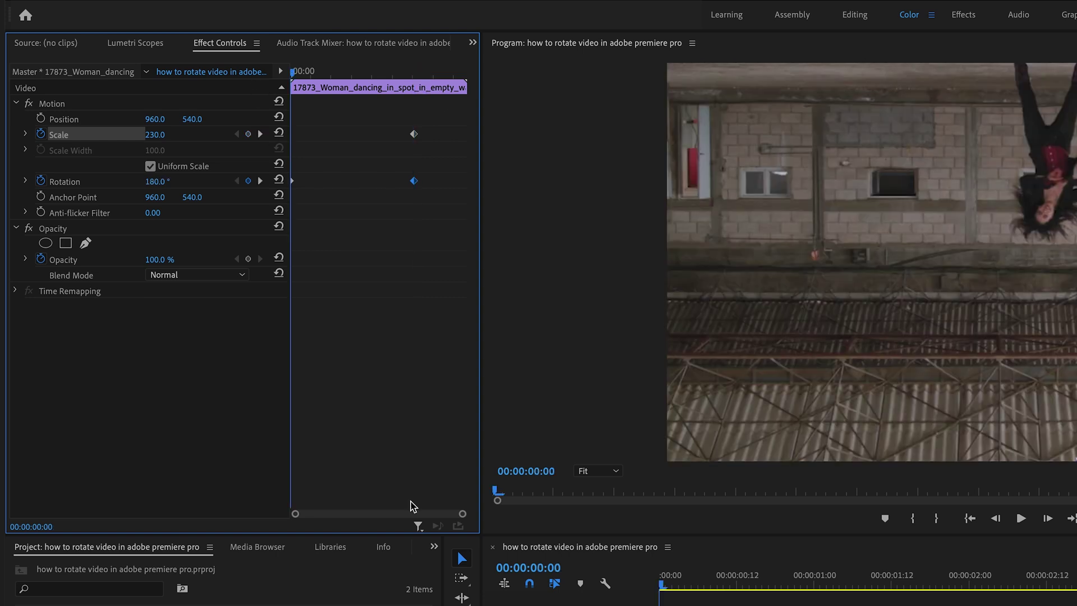
pyautogui.click(166, 132)
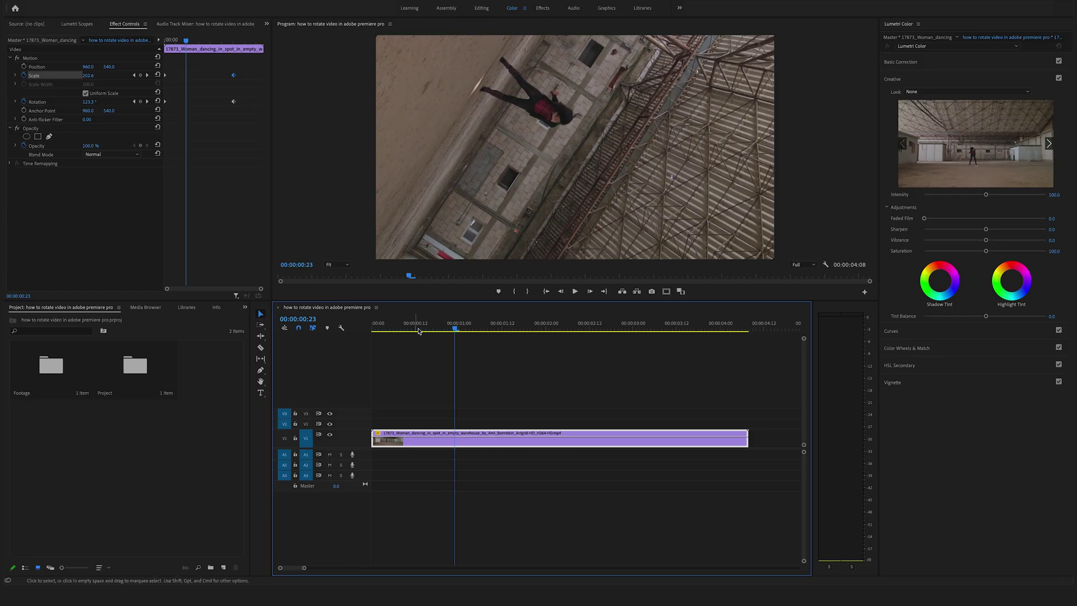
pyautogui.moveTo(745, 591); pyautogui.dragTo(679, 596)
pyautogui.moveTo(383, 335); pyautogui.dragTo(455, 330)
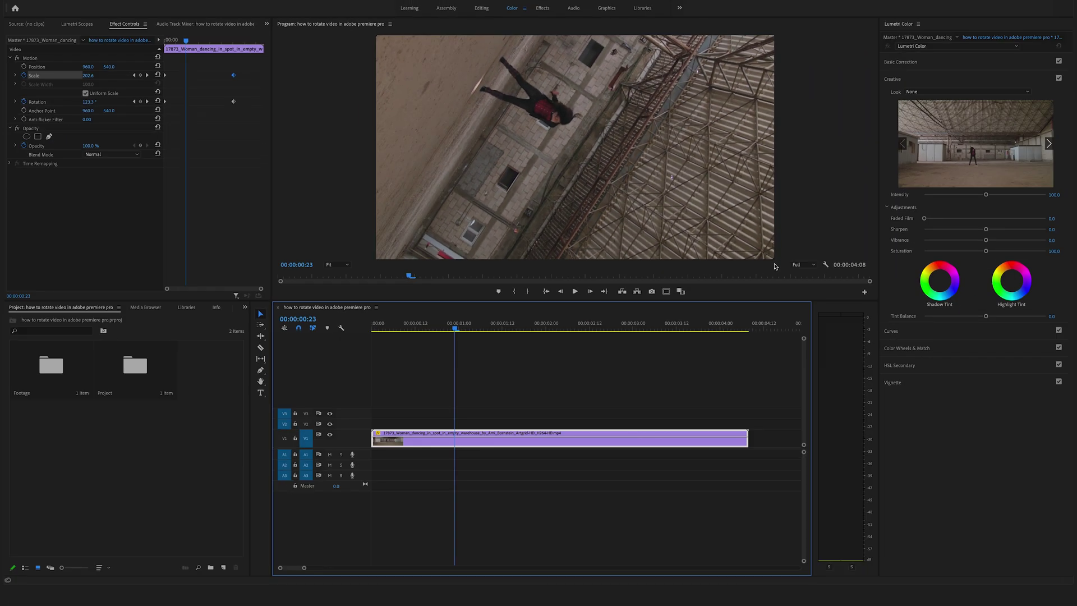
# - Set Scale to 195 at the clip's start and scrub through the rotation to check the frame edges
pyautogui.moveTo(186, 40); pyautogui.dragTo(135, 47)
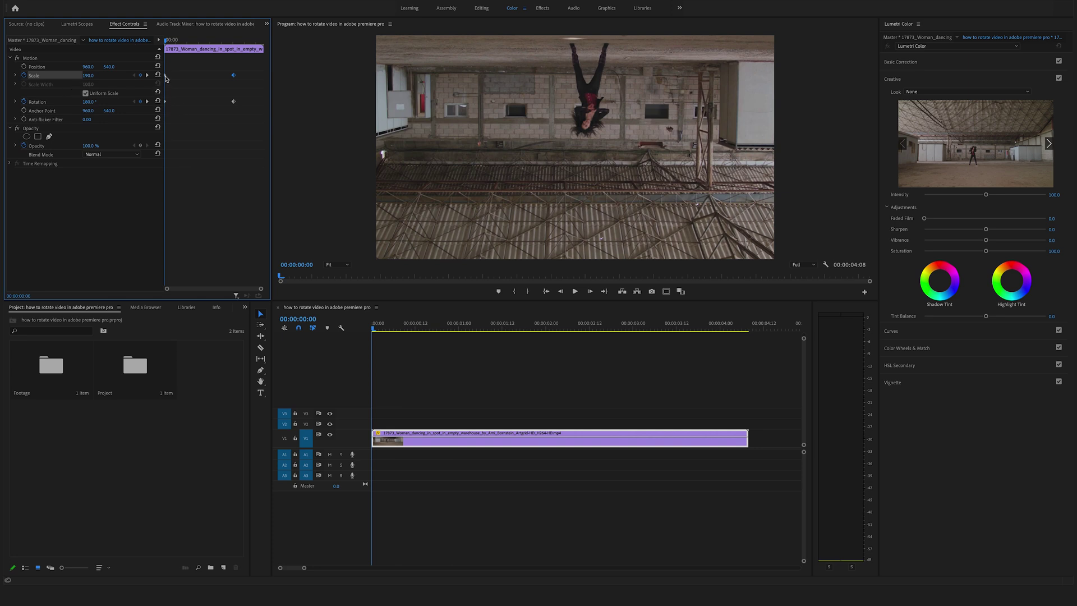
pyautogui.moveTo(86, 75); pyautogui.dragTo(90, 76)
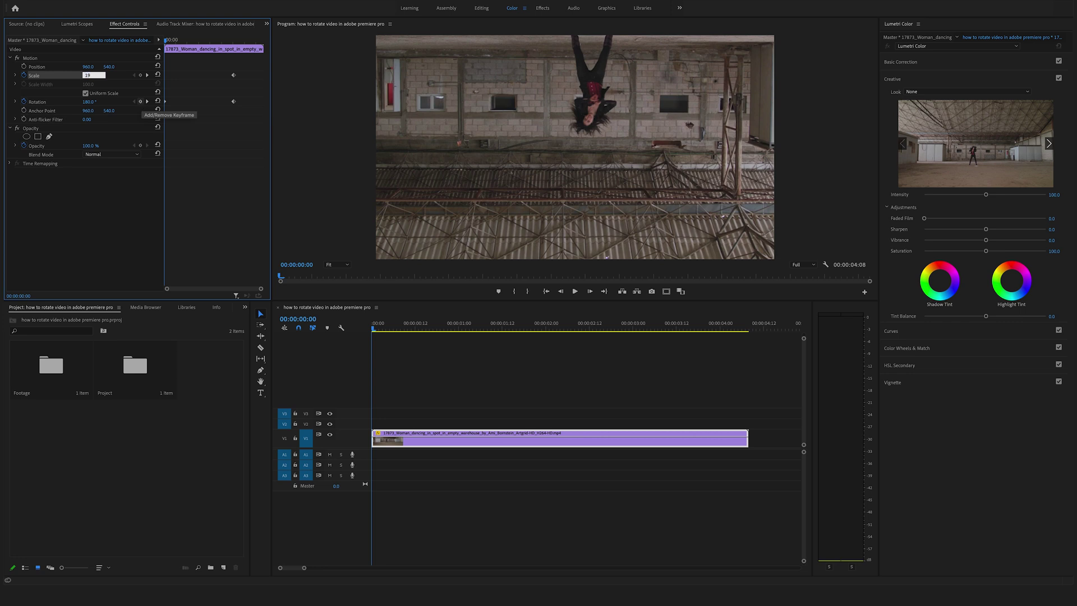
pyautogui.write('195')
pyautogui.press('Return')
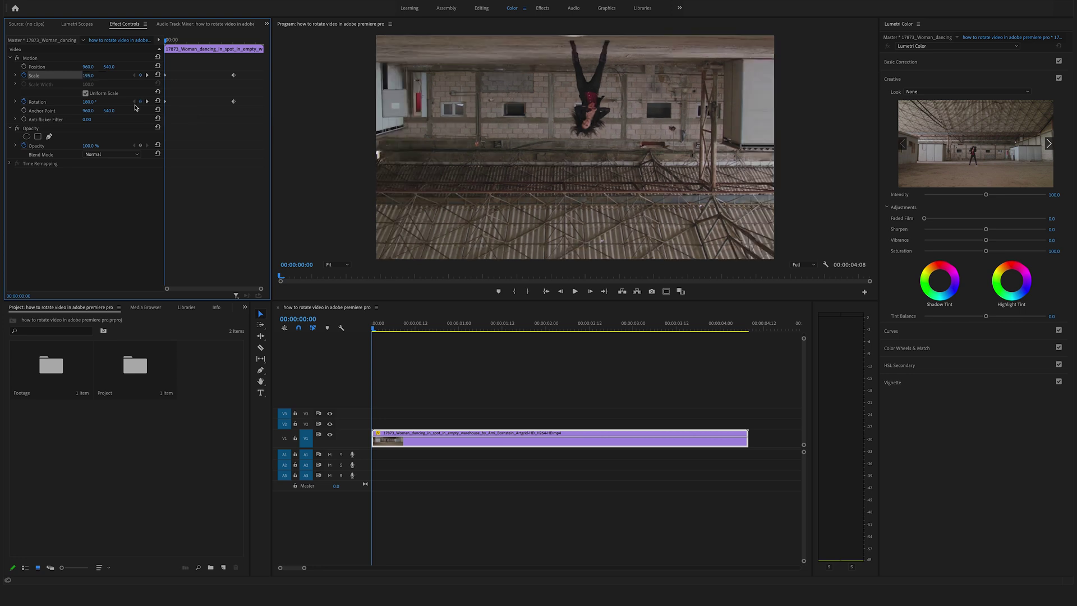
pyautogui.moveTo(374, 329); pyautogui.dragTo(537, 329)
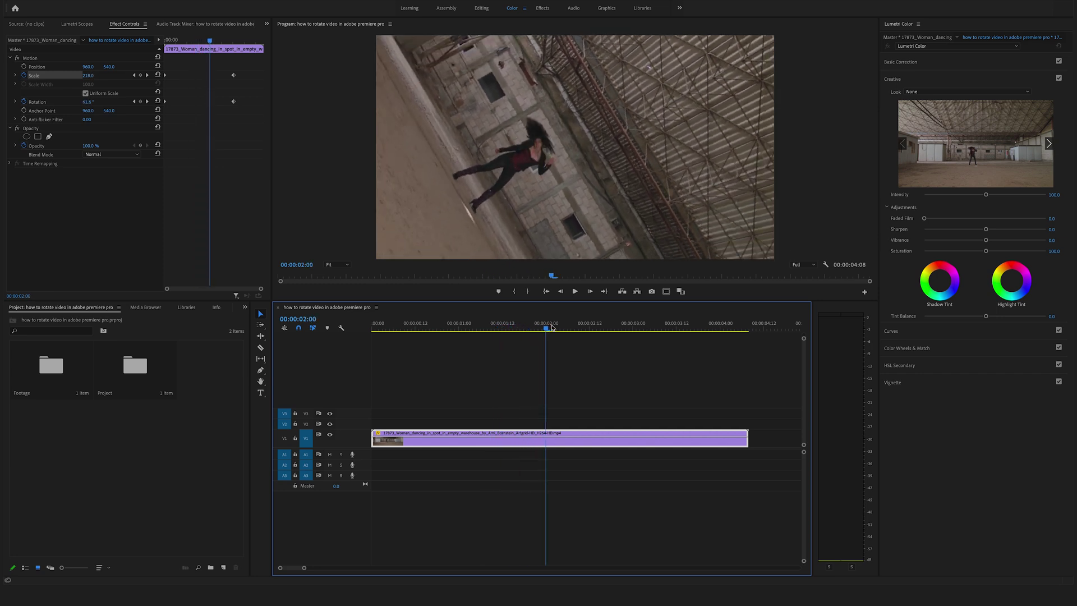
pyautogui.moveTo(551, 328); pyautogui.dragTo(673, 315)
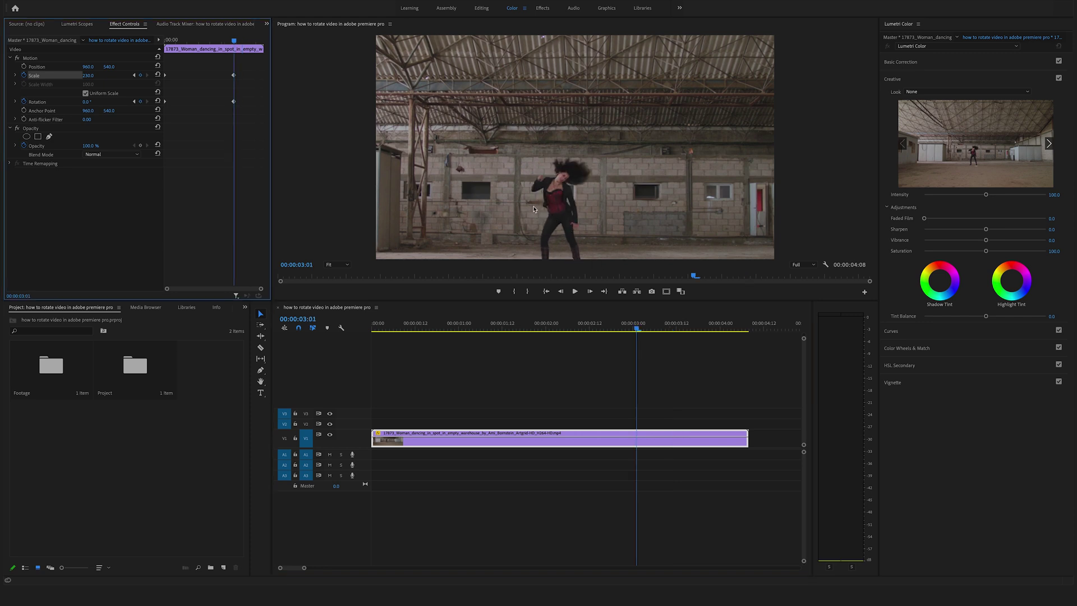
# - Turn on Position keyframing at the clip's start
pyautogui.moveTo(234, 41); pyautogui.dragTo(166, 42)
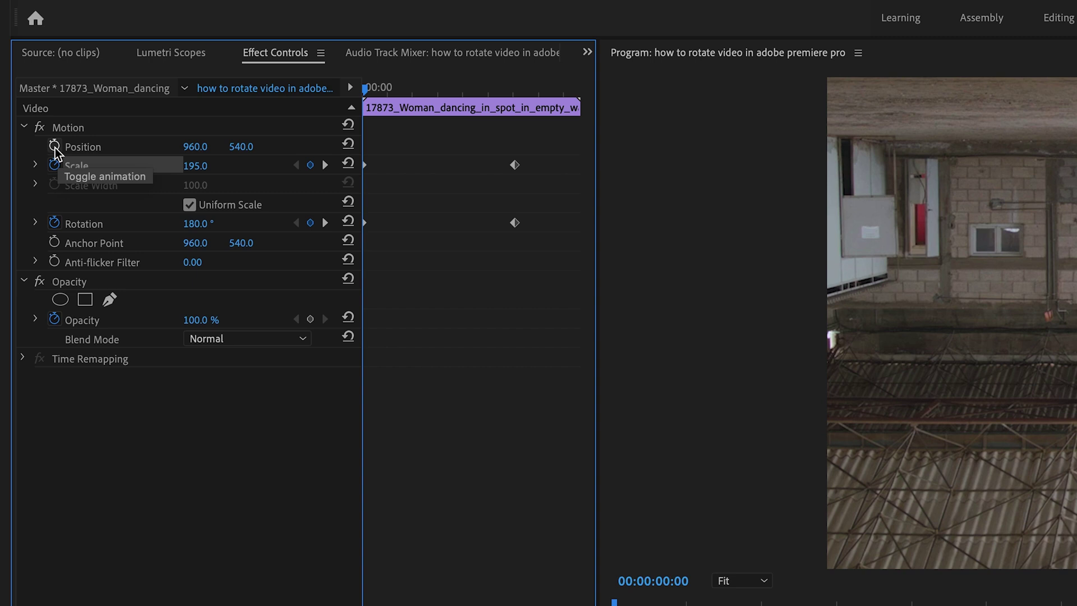
pyautogui.click(54, 147)
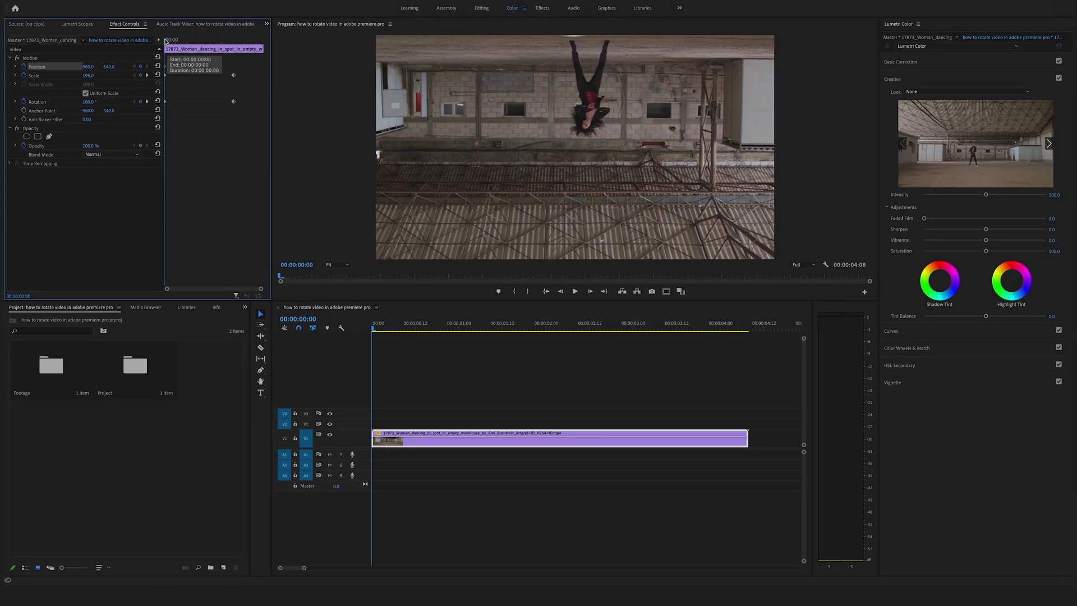
# - At 00:00:03:01, lower the clip's vertical Position to 361 to bring the dancer's whole body into frame
pyautogui.moveTo(167, 41); pyautogui.dragTo(237, 42)
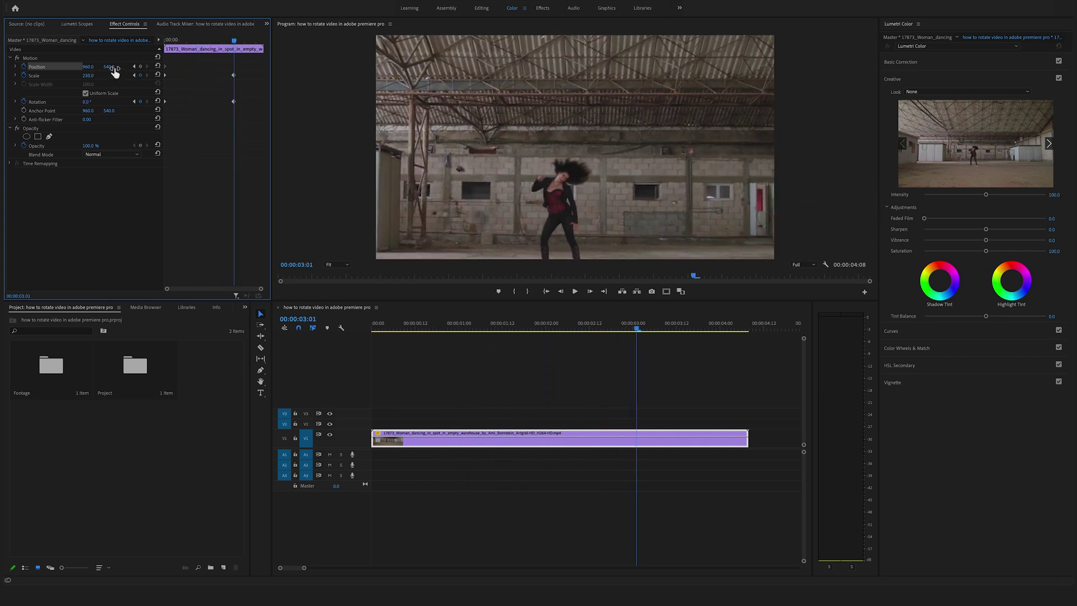
pyautogui.moveTo(114, 69)
pyautogui.mouseDown()
pyautogui.moveTo(142, 69)
pyautogui.moveTo(131, 69)
pyautogui.mouseUp()
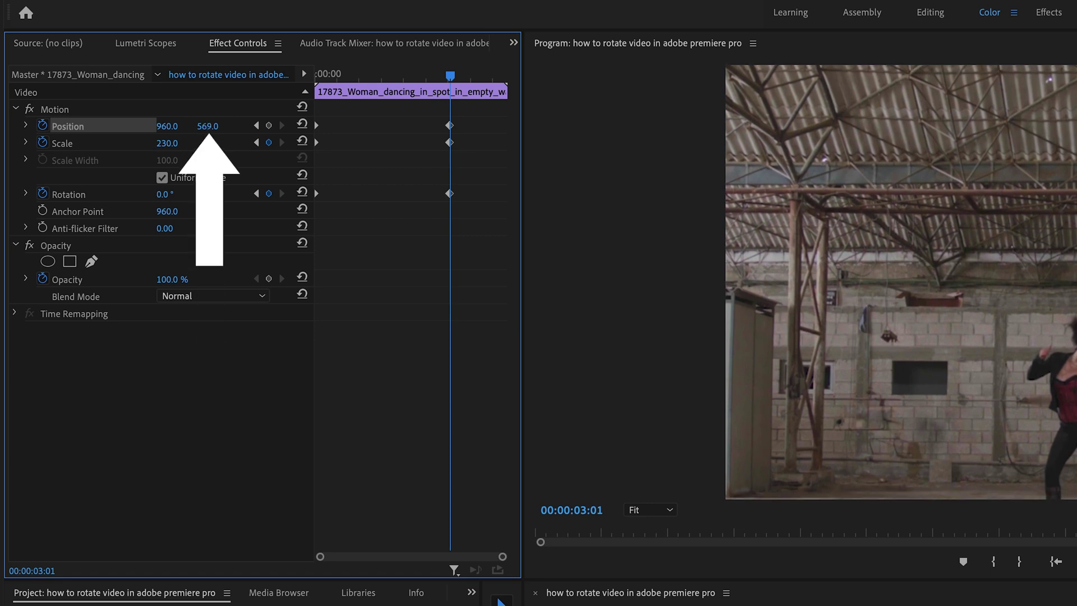
pyautogui.moveTo(208, 126); pyautogui.dragTo(98, 126)
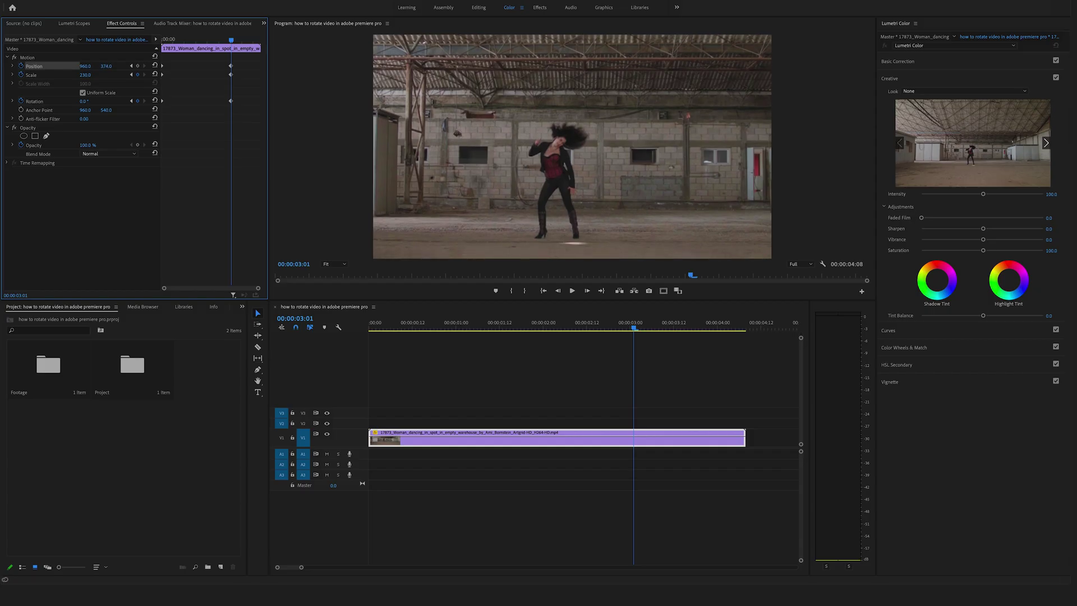
pyautogui.moveTo(120, 70); pyautogui.dragTo(112, 69)
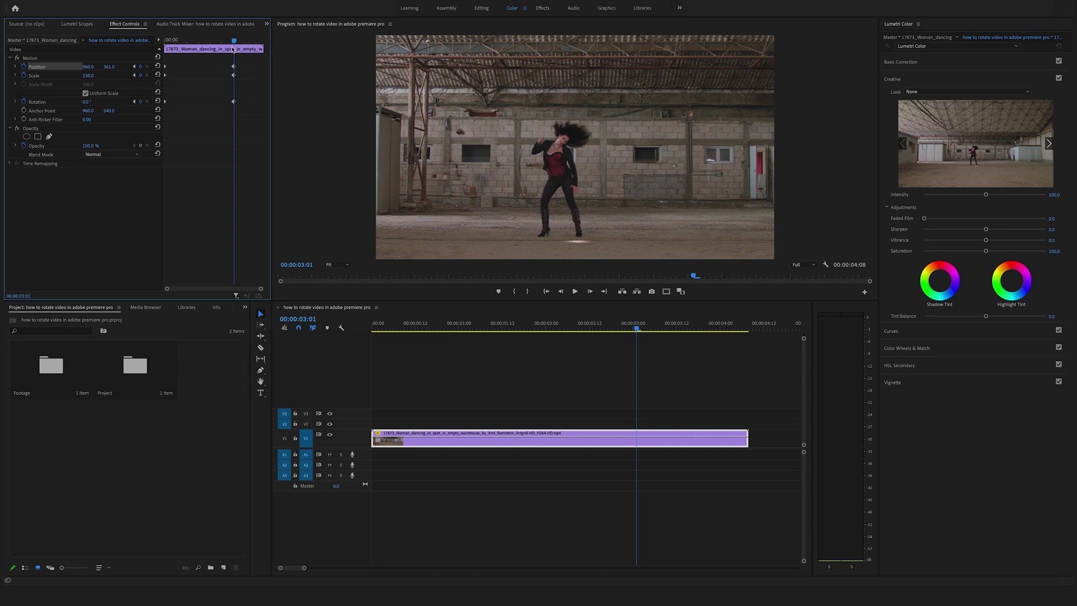
# - Play the rotation animation from the clip's start to review it
pyautogui.moveTo(416, 331); pyautogui.dragTo(331, 337)
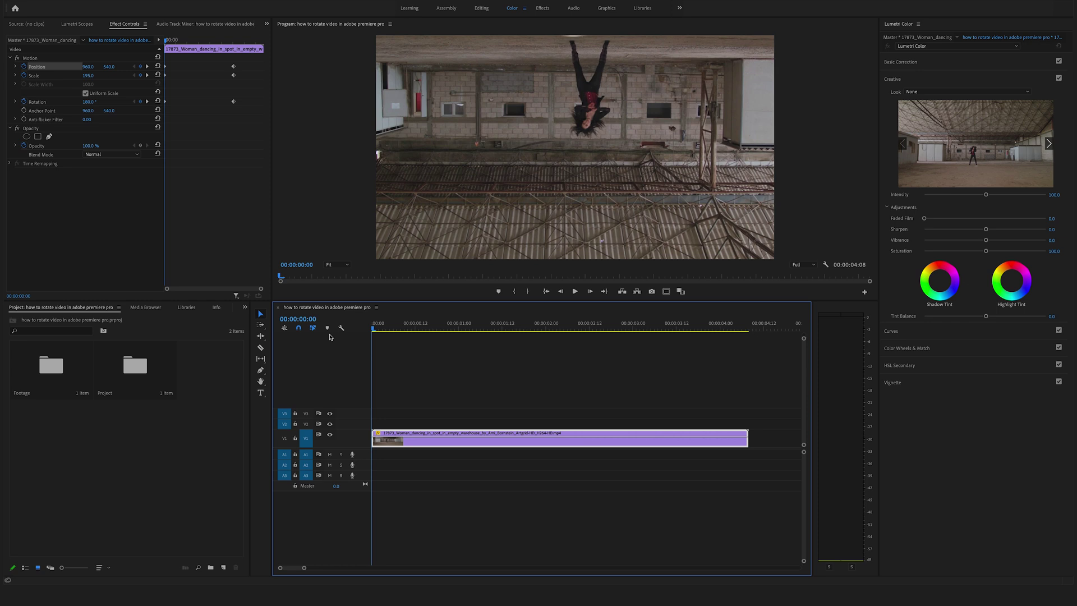
pyautogui.press('space')
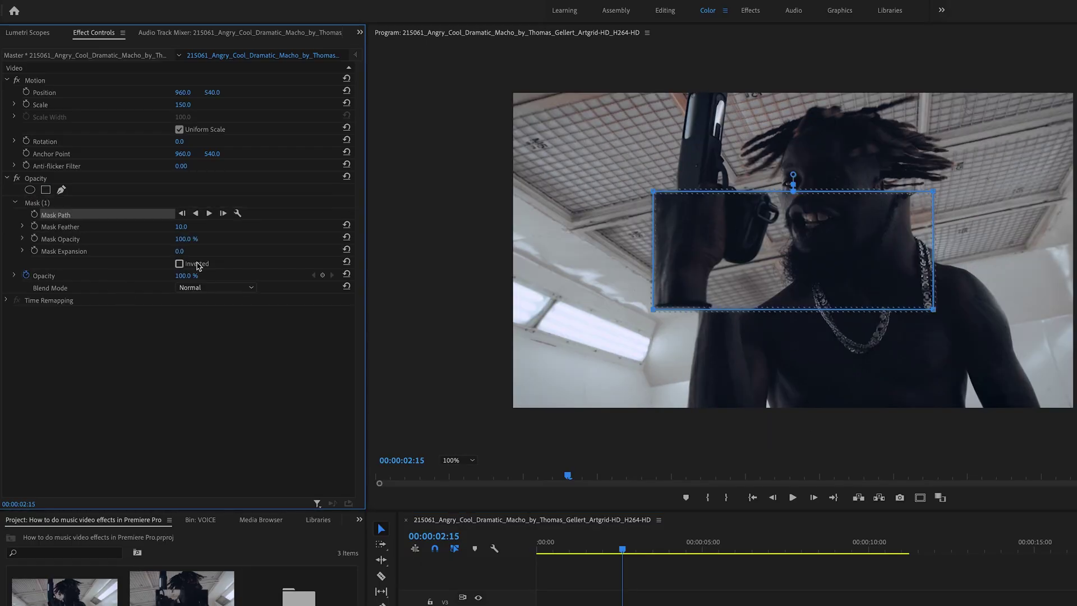
# - On the man clip's rectangular opacity mask, set Mask Feather to 100, Mask Opacity to 70% and Mask Expansion to 150, and enlarge the rectangle
pyautogui.moveTo(180, 251); pyautogui.dragTo(264, 251)
pyautogui.moveTo(181, 227); pyautogui.dragTo(183, 226)
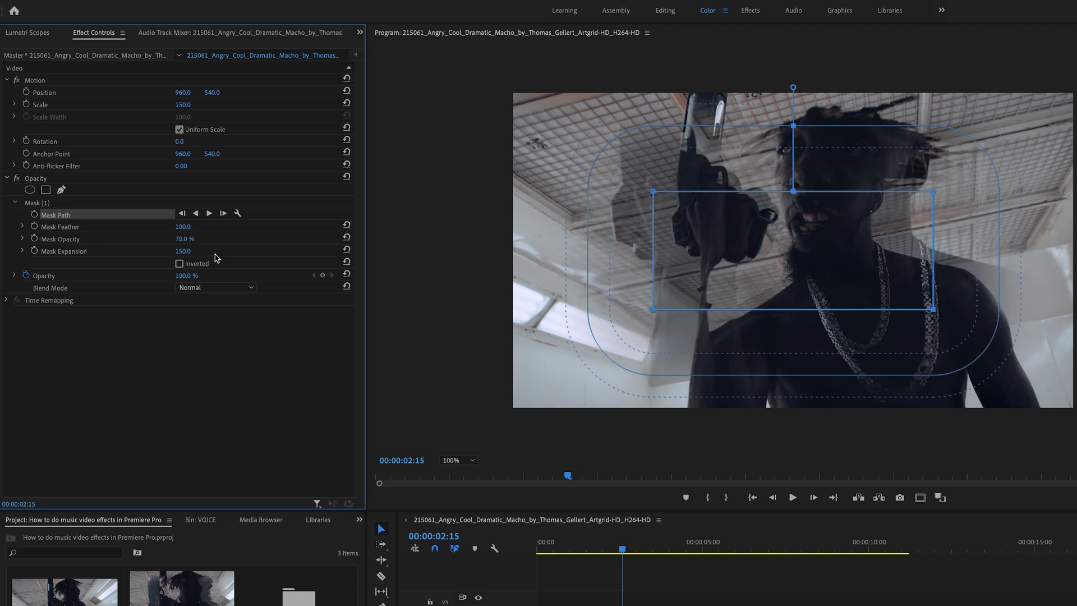
pyautogui.moveTo(933, 309); pyautogui.dragTo(1010, 356)
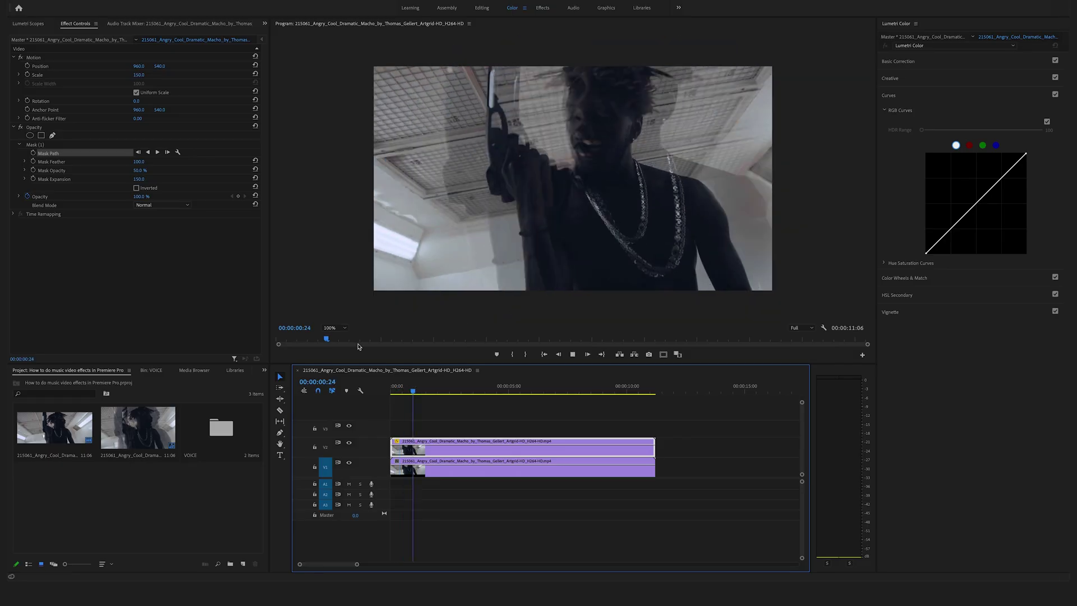